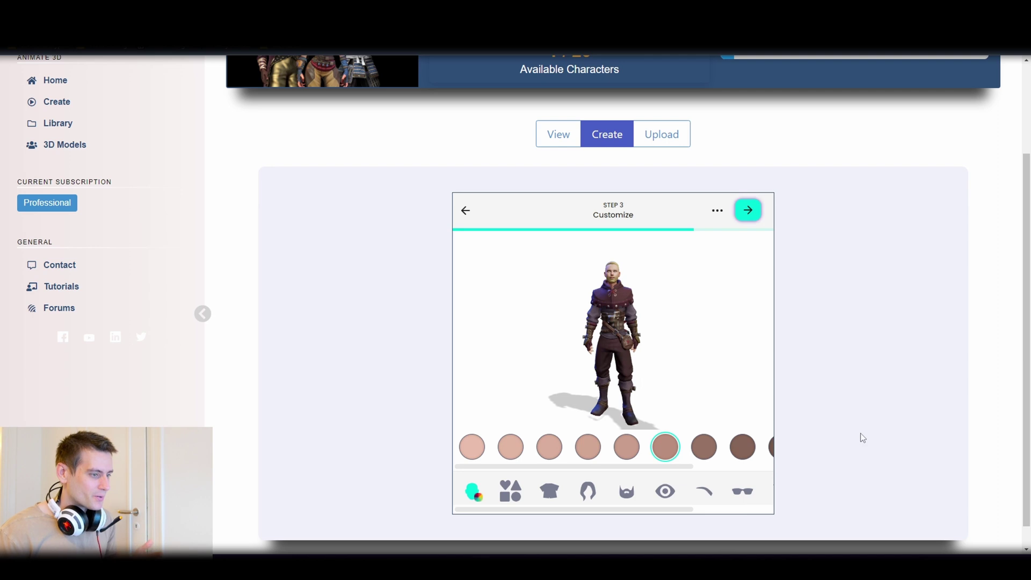
Step: Scroll the character customization page to finish creating the custom character
{"action": "scroll", "coordinate": [615, 447], "scroll_direction": "up", "scroll_amount": 2}
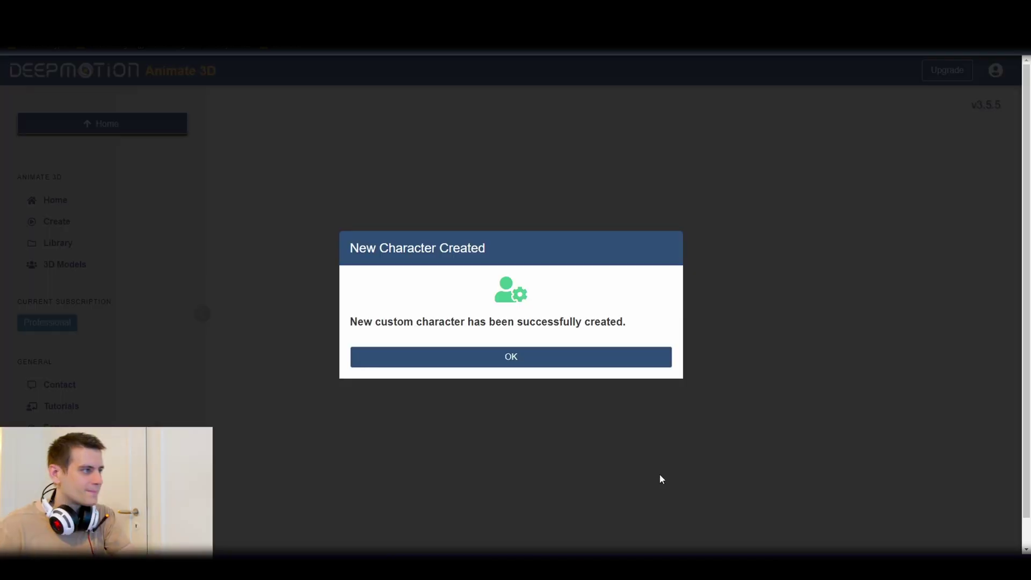
Step: Dismiss the New Character Created confirmation with OK
{"action": "left_click", "coordinate": [528, 367]}
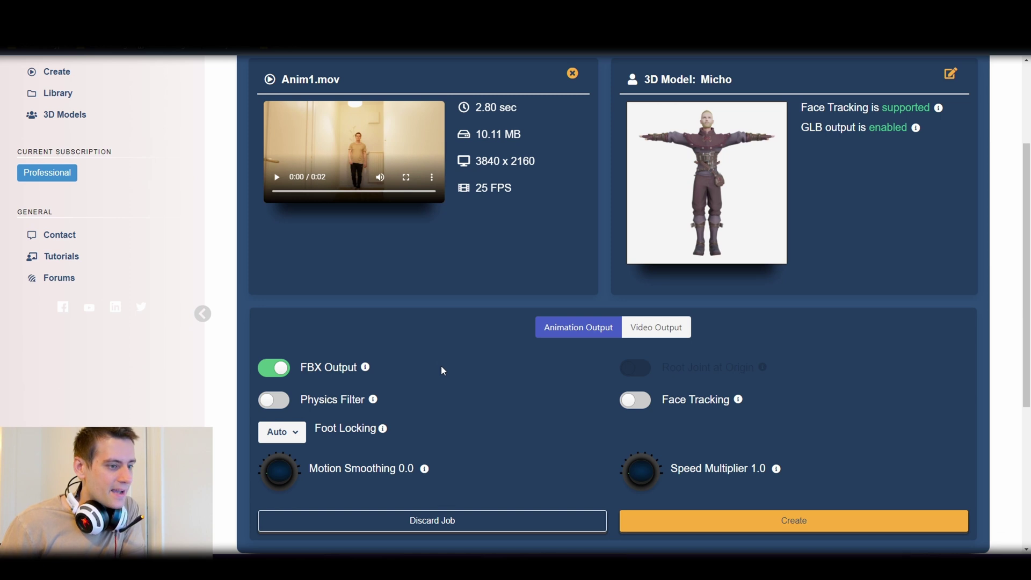
Step: Set Foot Locking to Grounding in the Anim1 animation settings
{"action": "scroll", "coordinate": [441, 371], "scroll_direction": "down", "scroll_amount": 1}
{"action": "scroll", "coordinate": [441, 376], "scroll_direction": "up", "scroll_amount": 1}
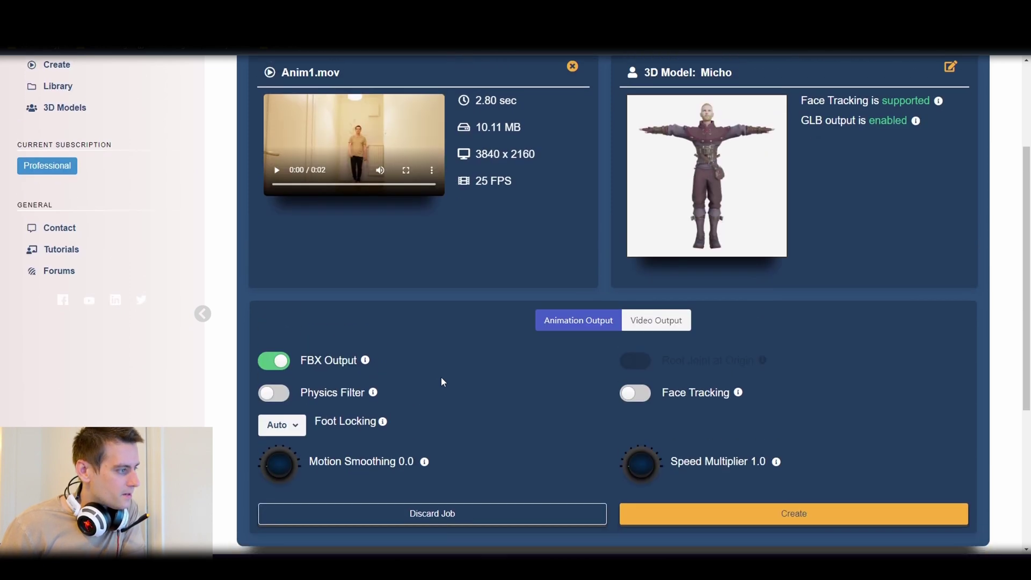
{"action": "scroll", "coordinate": [443, 382], "scroll_direction": "up", "scroll_amount": 1}
{"action": "scroll", "coordinate": [396, 421], "scroll_direction": "down", "scroll_amount": 1}
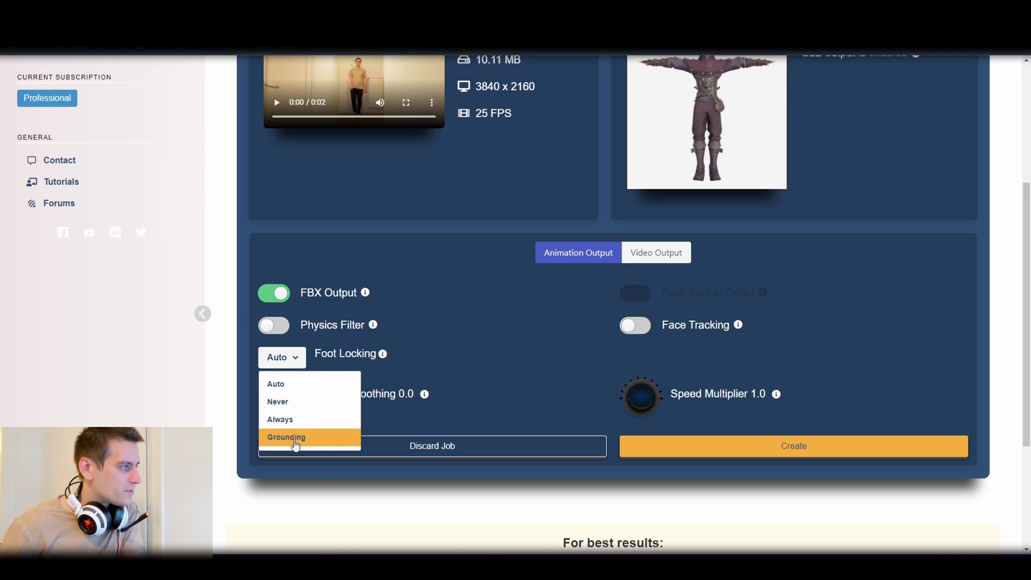
{"action": "left_click", "coordinate": [296, 443]}
{"action": "scroll", "coordinate": [591, 335], "scroll_direction": "up", "scroll_amount": 2}
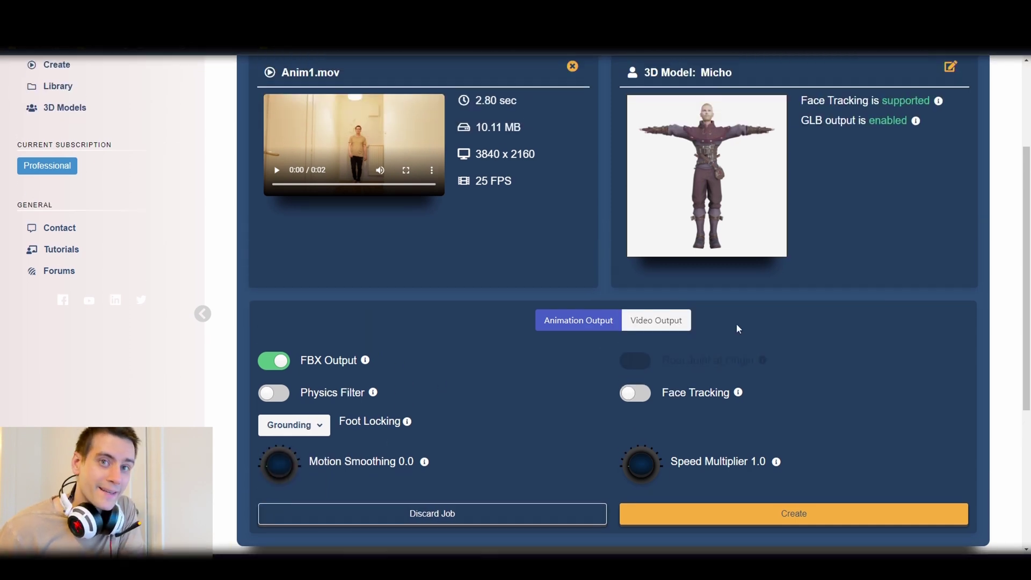
{"action": "mouse_move", "coordinate": [737, 406]}
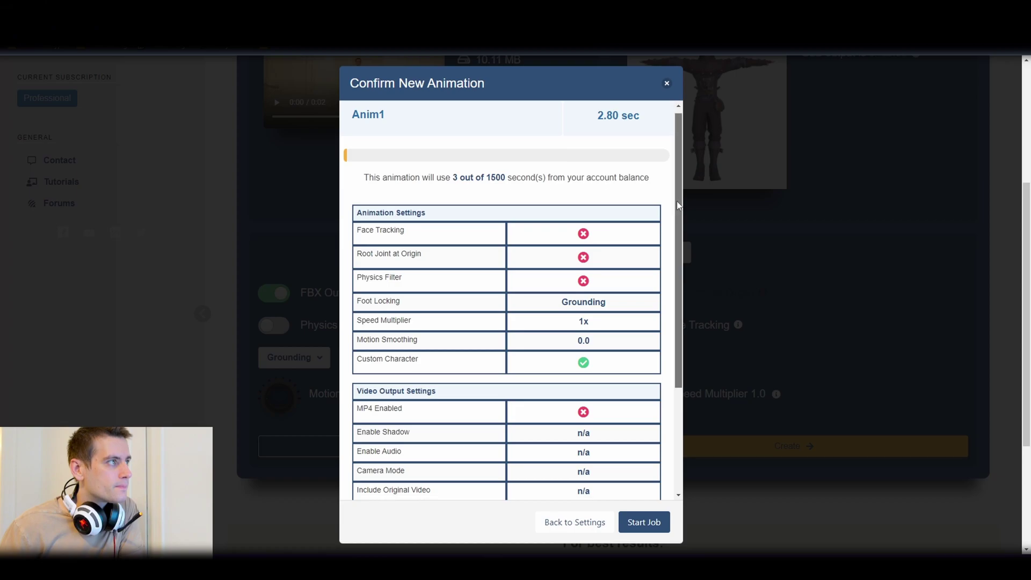
Step: Review the Anim1 confirmation summary, costing 3 seconds, and start the job
{"action": "scroll", "coordinate": [677, 201], "scroll_direction": "down", "scroll_amount": 5}
{"action": "scroll", "coordinate": [666, 177], "scroll_direction": "up", "scroll_amount": 5}
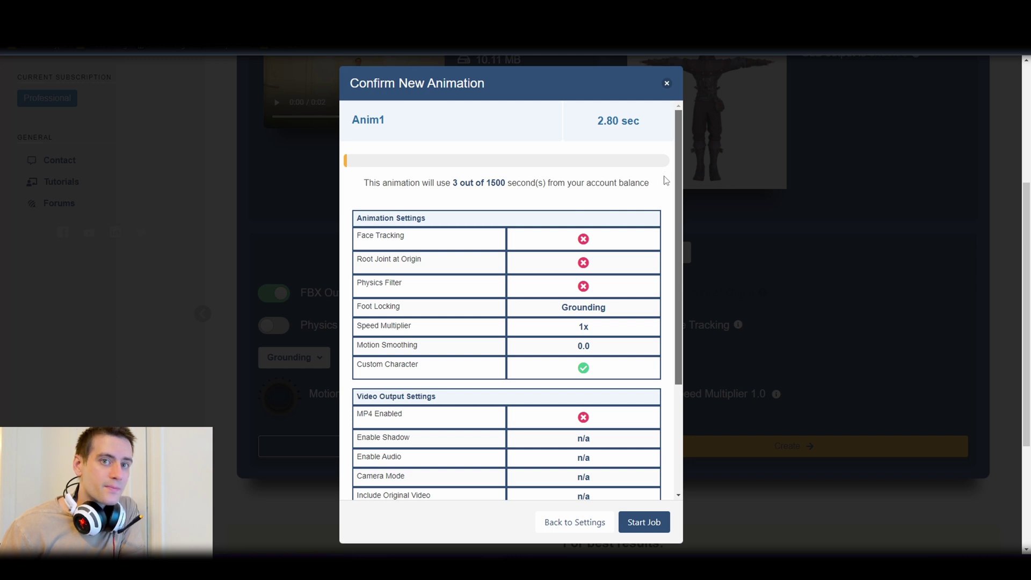
{"action": "scroll", "coordinate": [666, 180], "scroll_direction": "down", "scroll_amount": 1}
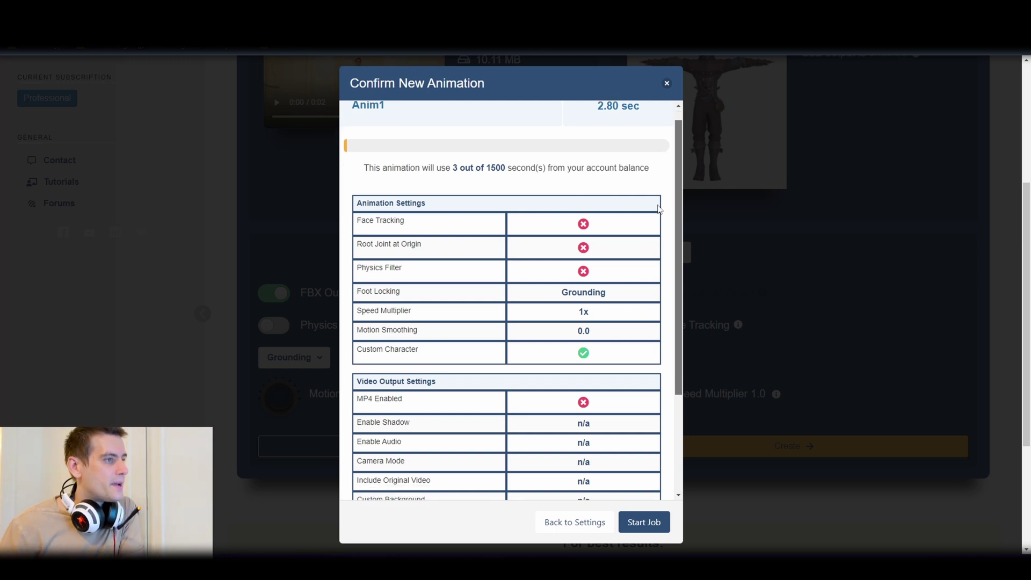
{"action": "scroll", "coordinate": [663, 177], "scroll_direction": "up", "scroll_amount": 1}
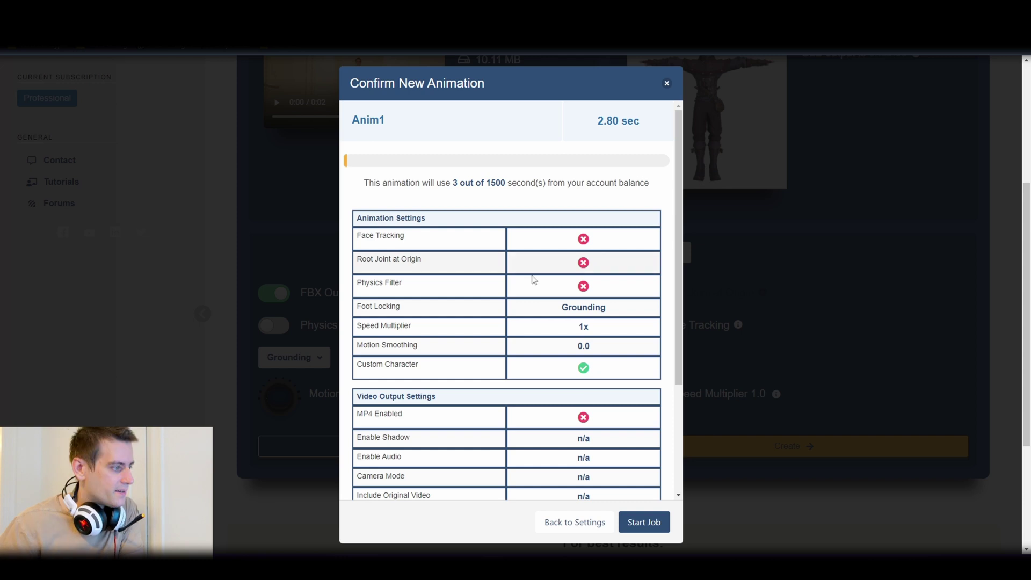
{"action": "scroll", "coordinate": [531, 287], "scroll_direction": "down", "scroll_amount": 5}
{"action": "scroll", "coordinate": [537, 408], "scroll_direction": "up", "scroll_amount": 5}
{"action": "scroll", "coordinate": [497, 407], "scroll_direction": "down", "scroll_amount": 1}
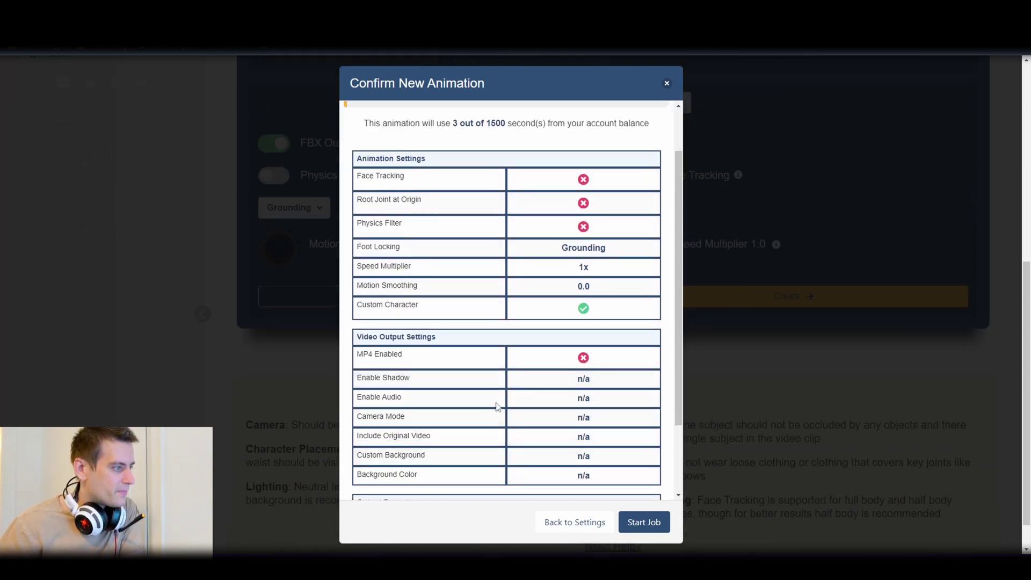
{"action": "scroll", "coordinate": [497, 407], "scroll_direction": "down", "scroll_amount": 2}
{"action": "left_click", "coordinate": [655, 530]}
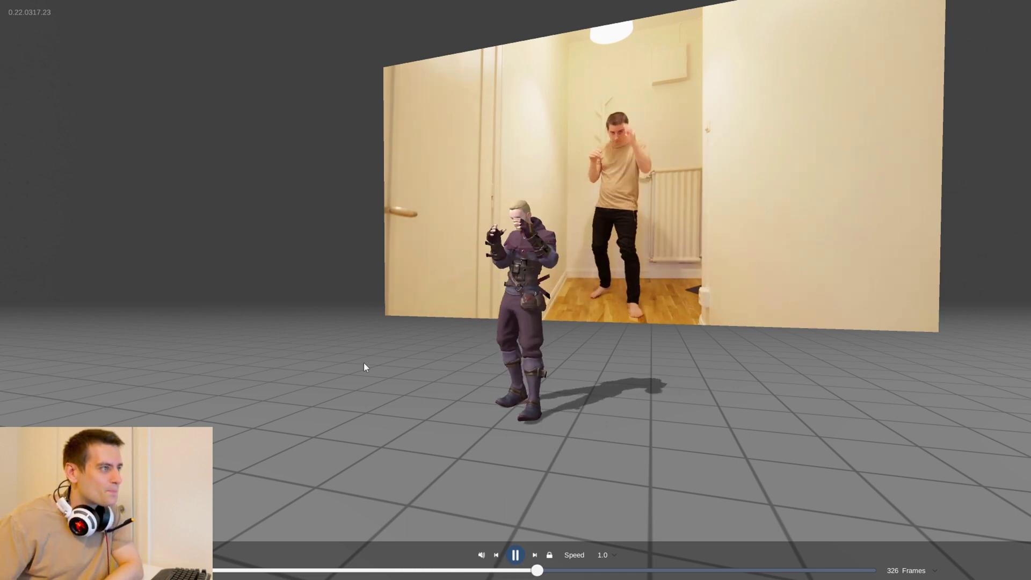
Step: Orbit the camera around the animating avatar to view it from the side
{"action": "left_click_drag", "start_coordinate": [375, 362], "coordinate": [426, 364]}
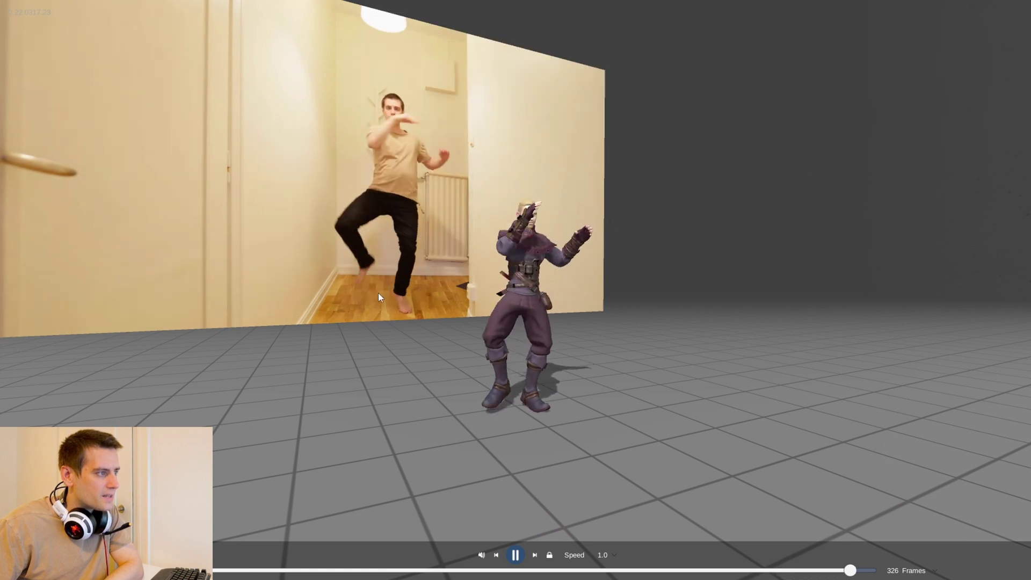
{"action": "left_click_drag", "start_coordinate": [426, 364], "coordinate": [488, 371]}
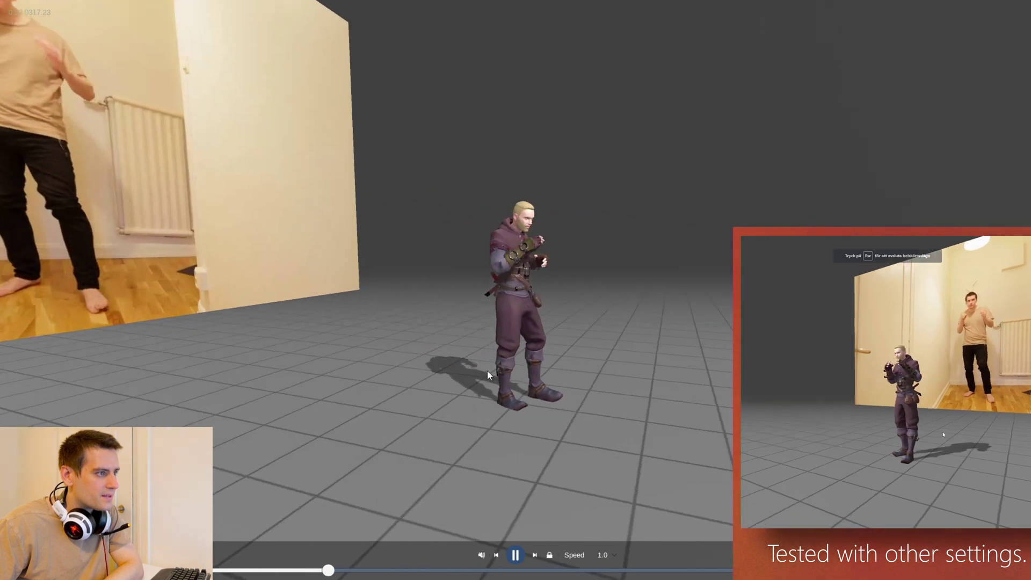
Step: Orbit the camera around the boxing avatar and source video from several angles
{"action": "mouse_move", "coordinate": [519, 333]}
{"action": "left_mouse_down"}
{"action": "mouse_move", "coordinate": [465, 346]}
{"action": "mouse_move", "coordinate": [529, 340]}
{"action": "left_mouse_up"}
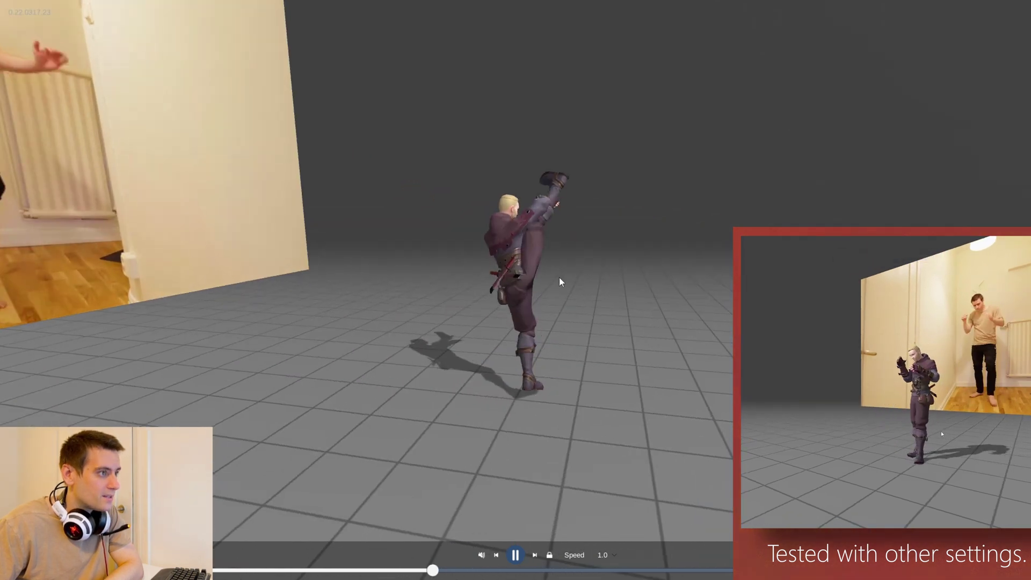
{"action": "left_click_drag", "start_coordinate": [559, 278], "coordinate": [495, 283]}
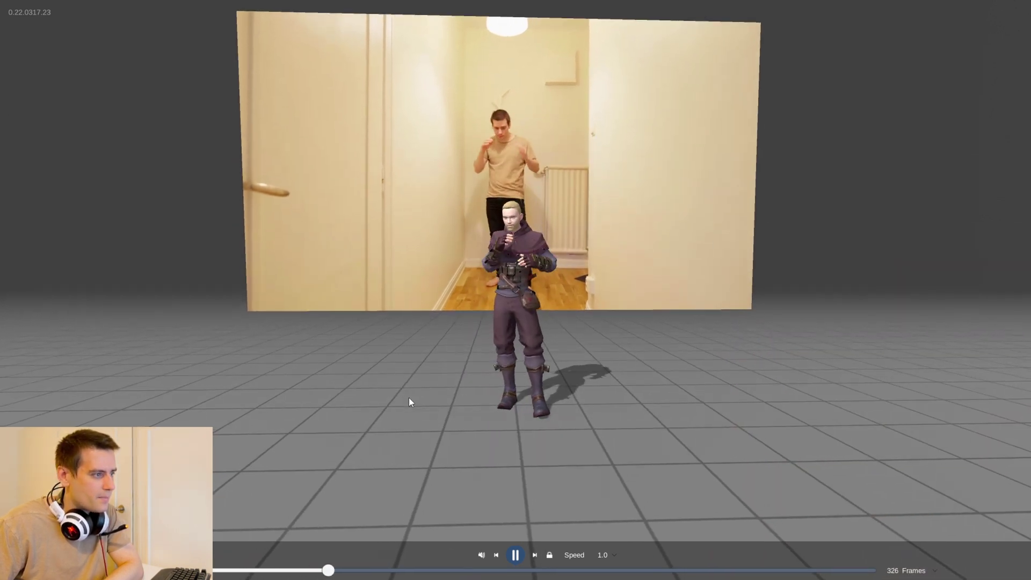
{"action": "mouse_move", "coordinate": [409, 399]}
{"action": "left_mouse_down"}
{"action": "mouse_move", "coordinate": [475, 418]}
{"action": "mouse_move", "coordinate": [490, 398]}
{"action": "mouse_move", "coordinate": [381, 402]}
{"action": "mouse_move", "coordinate": [416, 409]}
{"action": "mouse_move", "coordinate": [405, 398]}
{"action": "left_mouse_up"}
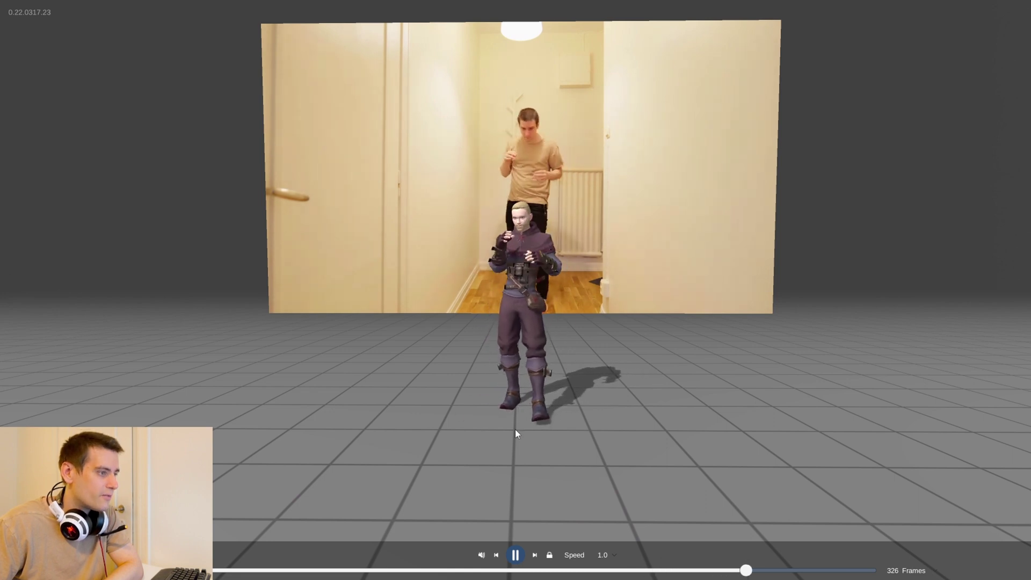
{"action": "left_click_drag", "start_coordinate": [587, 430], "coordinate": [626, 418]}
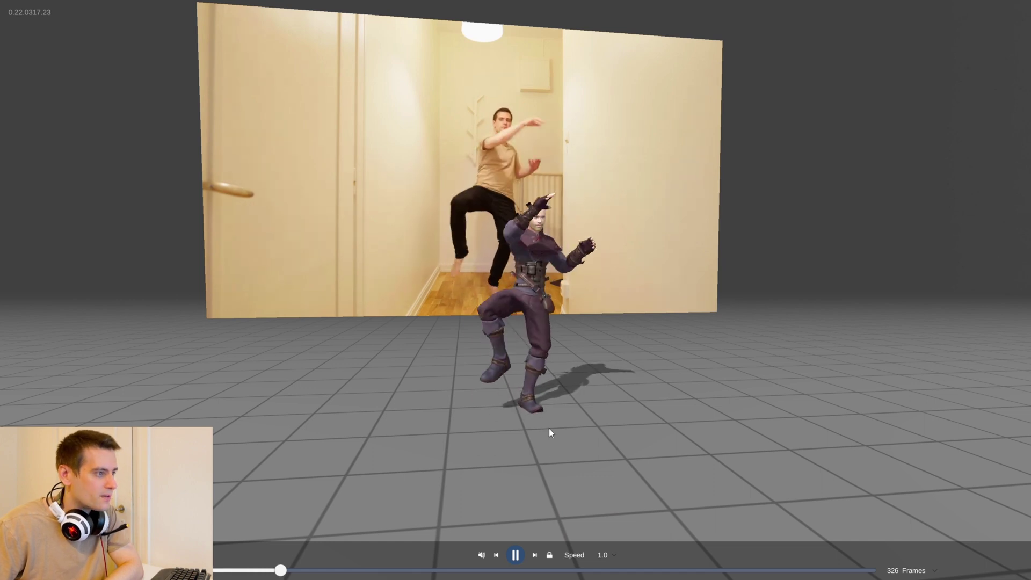
{"action": "left_click_drag", "start_coordinate": [591, 432], "coordinate": [716, 426]}
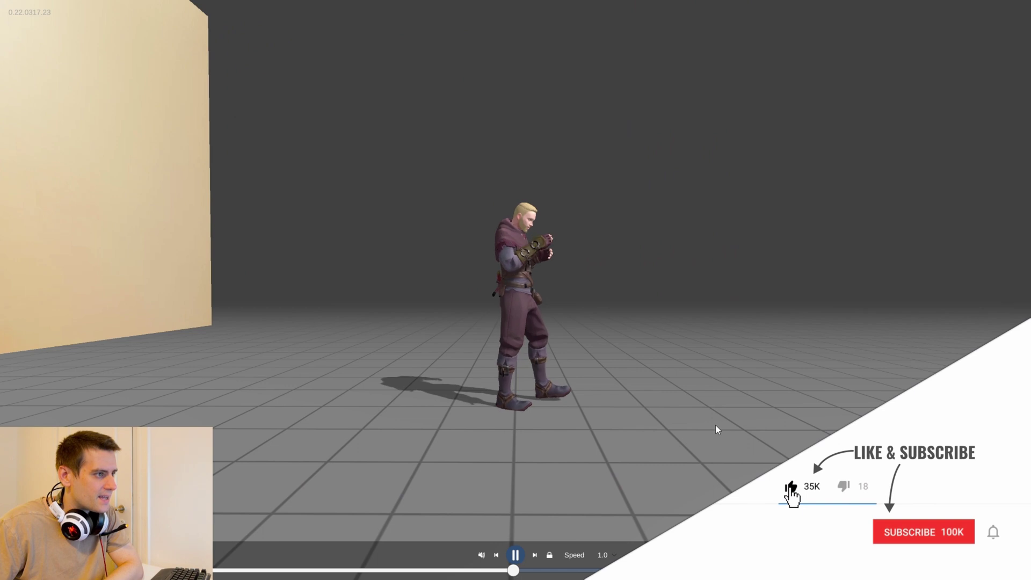
{"action": "left_click_drag", "start_coordinate": [660, 387], "coordinate": [607, 387]}
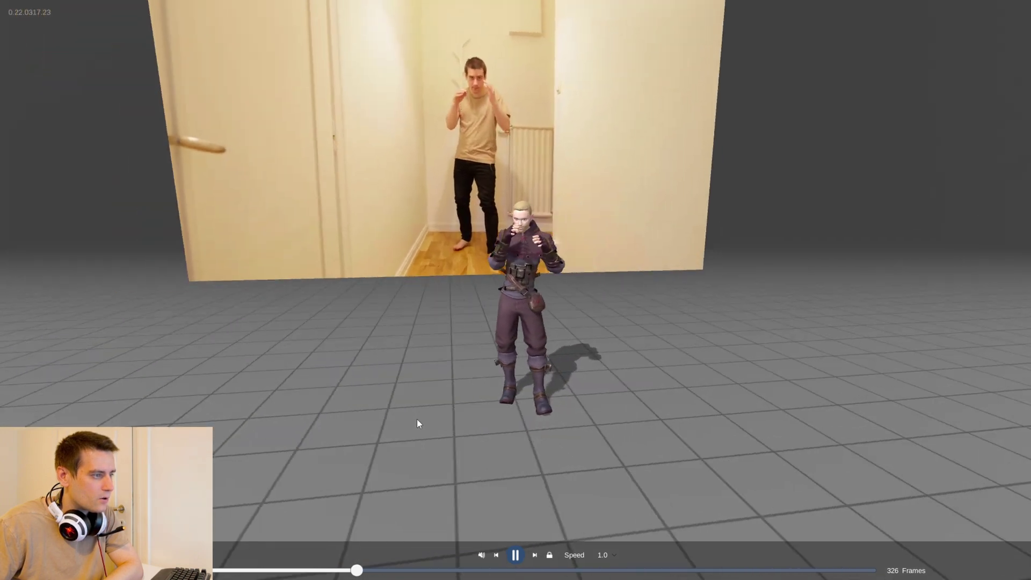
{"action": "left_click_drag", "start_coordinate": [417, 420], "coordinate": [398, 411]}
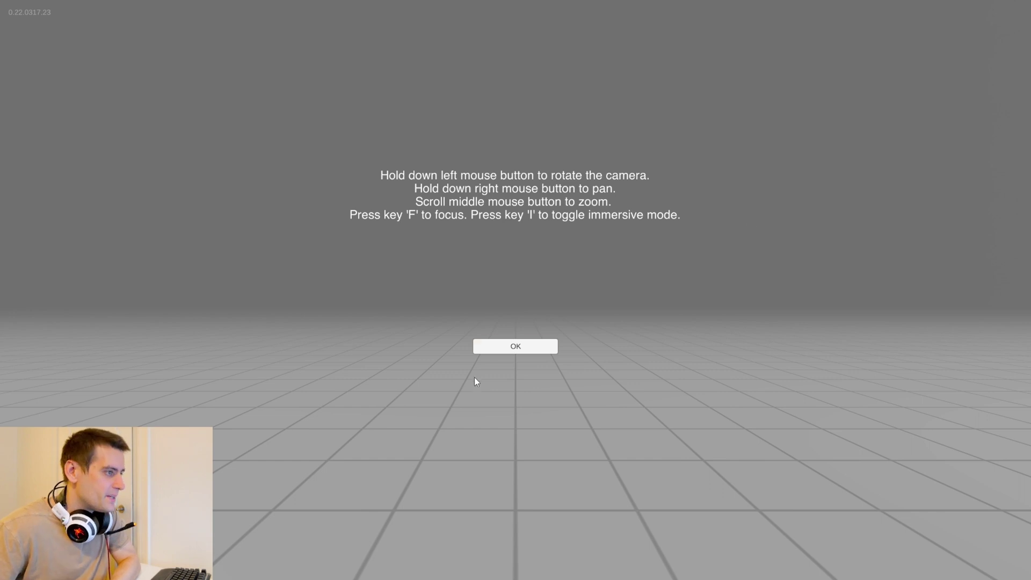
Step: Dismiss the camera-controls help and orbit around the kicking character as the 562-frame clip plays
{"action": "left_click", "coordinate": [507, 346]}
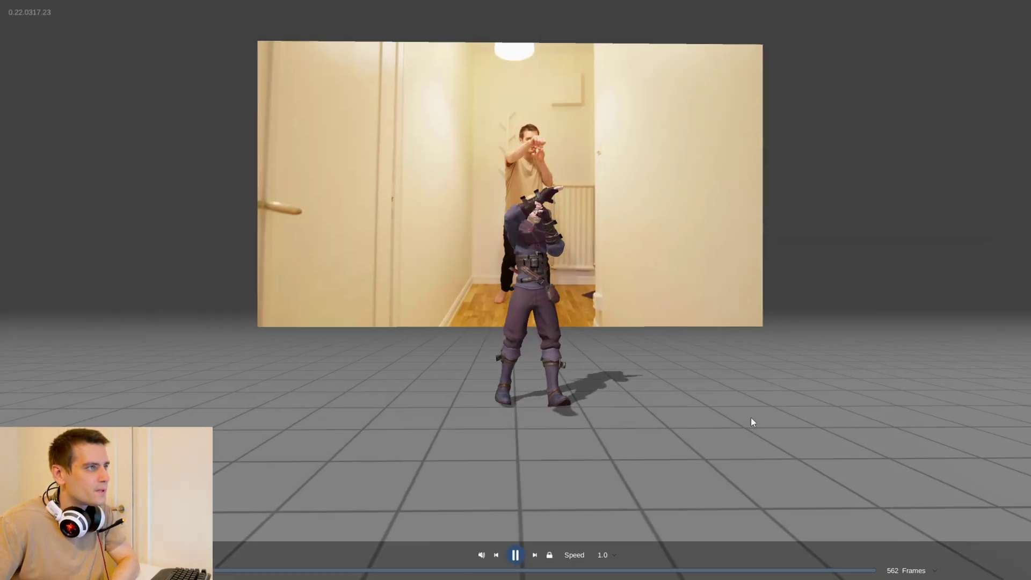
{"action": "mouse_move", "coordinate": [751, 422]}
{"action": "left_mouse_down"}
{"action": "mouse_move", "coordinate": [768, 426]}
{"action": "mouse_move", "coordinate": [745, 429]}
{"action": "left_mouse_up"}
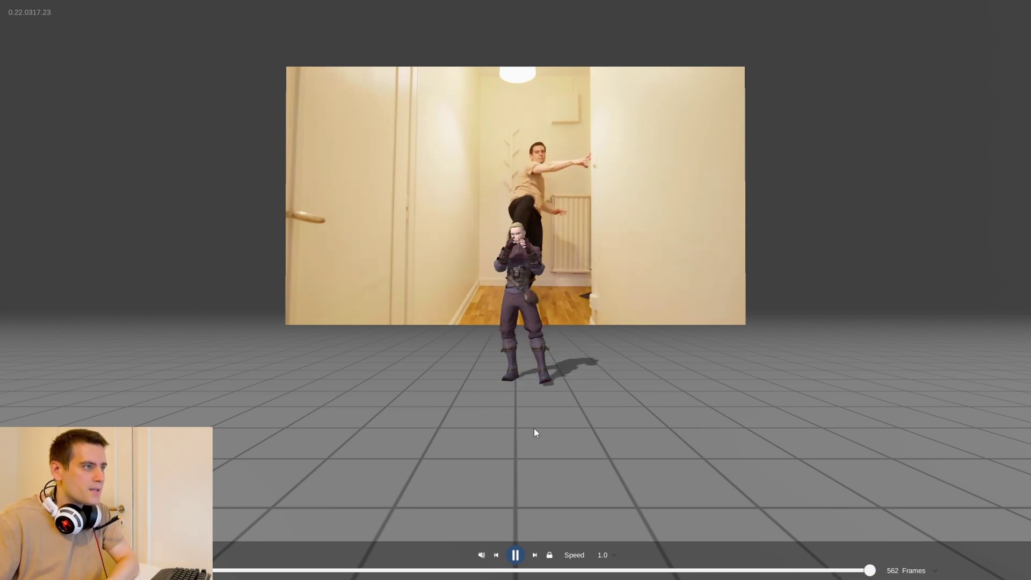
Step: Orbit the view around the kicking character, then recentre the reference video
{"action": "left_click_drag", "start_coordinate": [485, 391], "coordinate": [457, 409]}
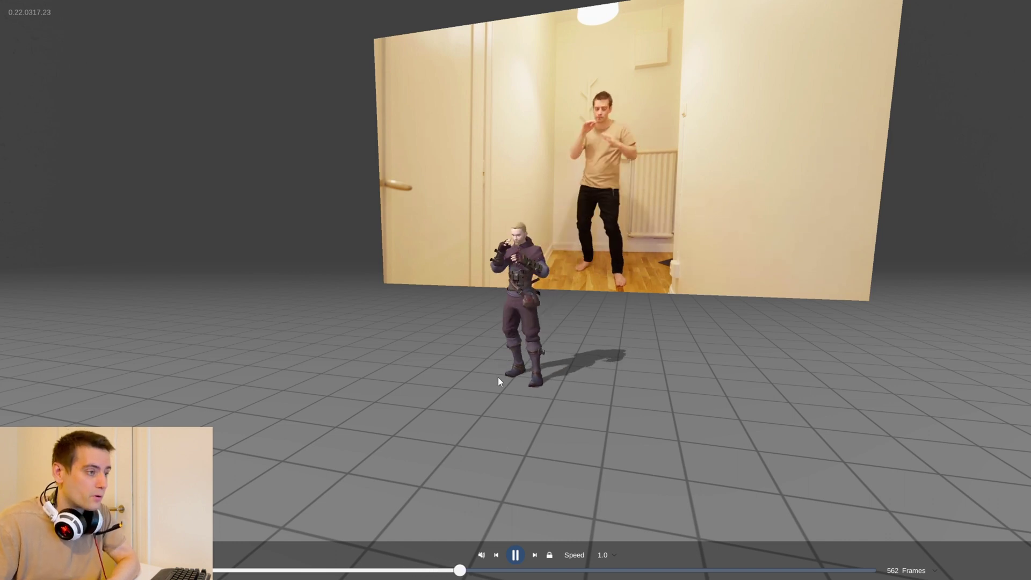
{"action": "mouse_move", "coordinate": [549, 398]}
{"action": "left_mouse_down"}
{"action": "mouse_move", "coordinate": [599, 382]}
{"action": "mouse_move", "coordinate": [524, 377]}
{"action": "mouse_move", "coordinate": [594, 403]}
{"action": "mouse_move", "coordinate": [573, 401]}
{"action": "mouse_move", "coordinate": [606, 384]}
{"action": "mouse_move", "coordinate": [575, 402]}
{"action": "mouse_move", "coordinate": [631, 399]}
{"action": "mouse_move", "coordinate": [535, 393]}
{"action": "left_mouse_up"}
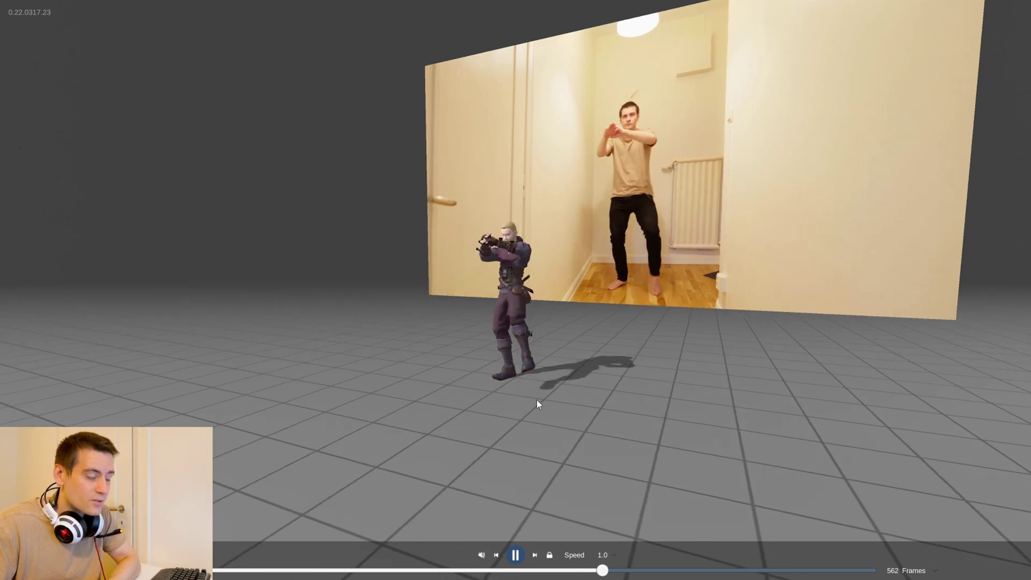
{"action": "left_click_drag", "start_coordinate": [563, 405], "coordinate": [600, 408]}
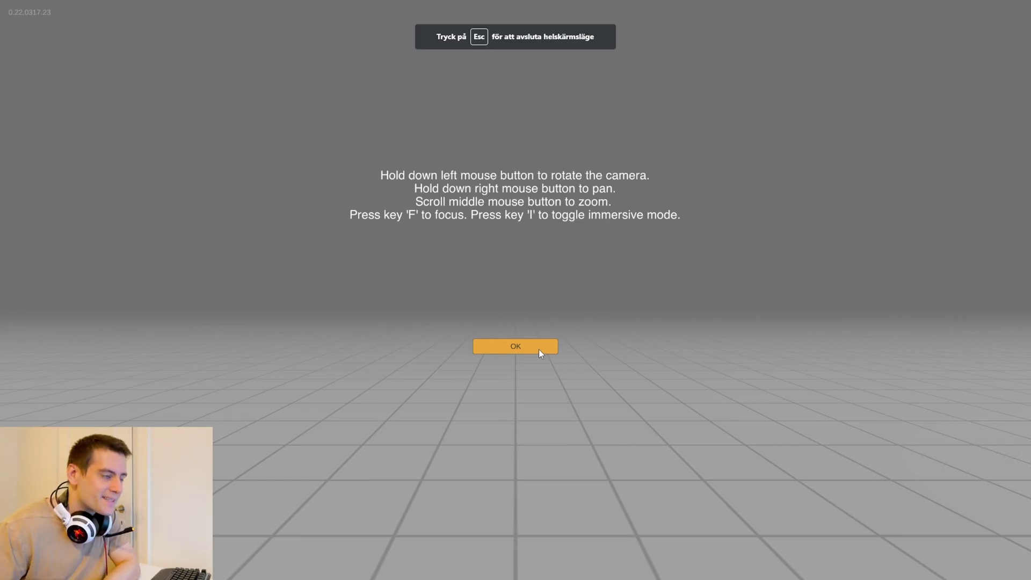
Step: Dismiss the help screen and orbit until the reference video faces the camera
{"action": "left_click", "coordinate": [539, 349]}
{"action": "left_click_drag", "start_coordinate": [770, 372], "coordinate": [655, 405]}
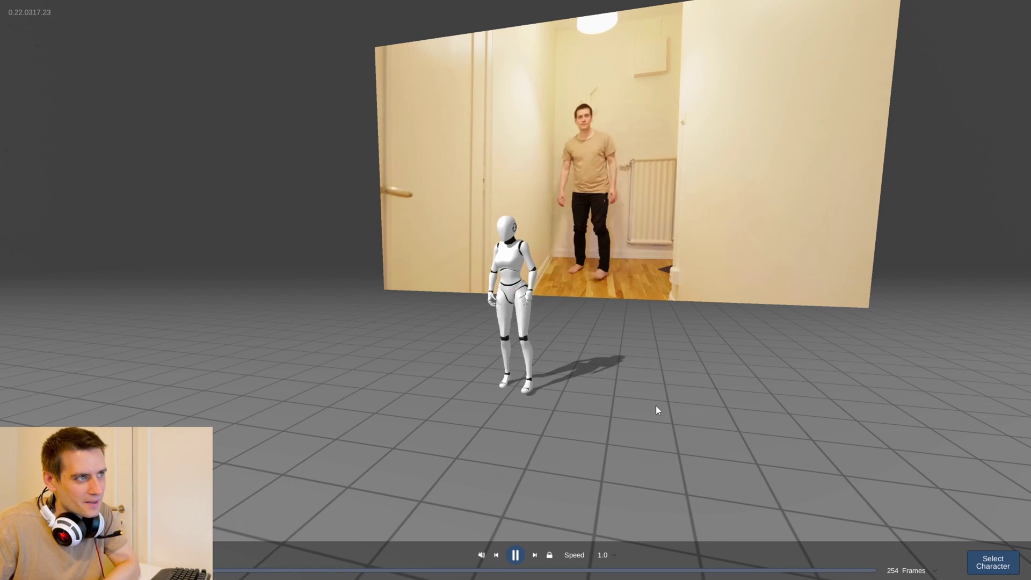
{"action": "left_click_drag", "start_coordinate": [657, 405], "coordinate": [694, 415]}
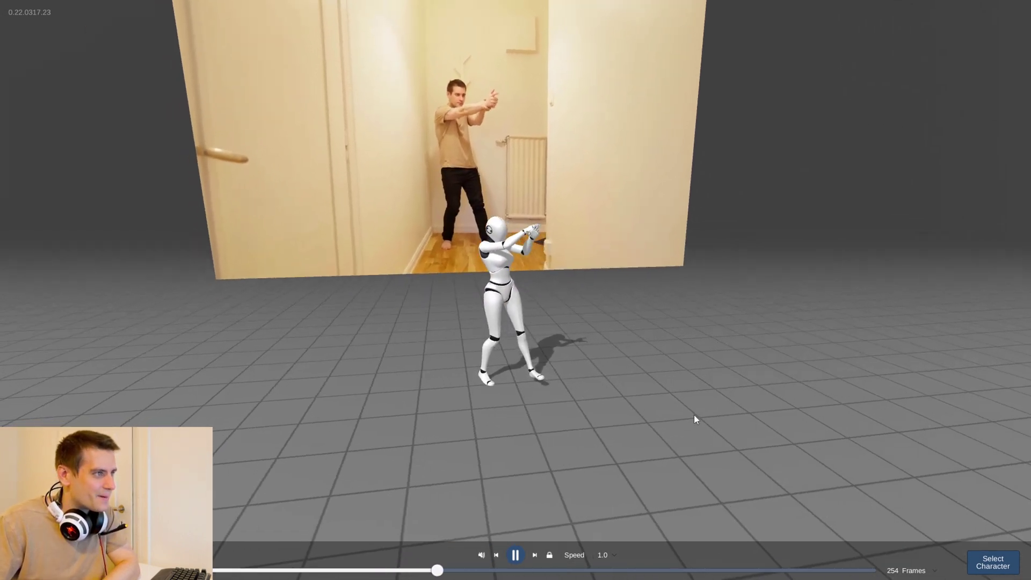
Step: Zoom in and out and orbit slightly to study the mannequin's gun pose up close
{"action": "scroll", "coordinate": [679, 339], "scroll_direction": "up", "scroll_amount": 5}
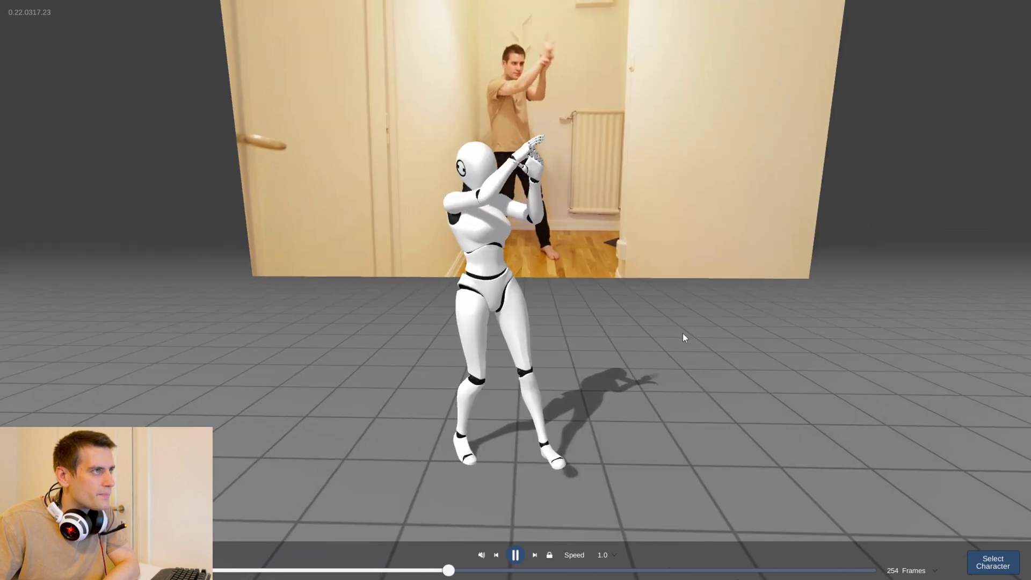
{"action": "left_click_drag", "start_coordinate": [683, 337], "coordinate": [690, 337]}
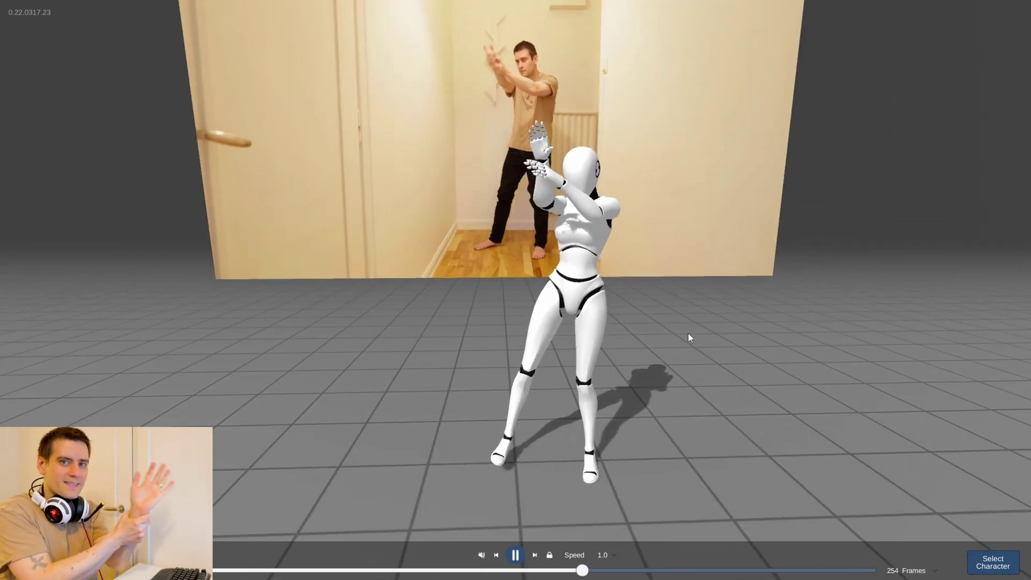
{"action": "left_click_drag", "start_coordinate": [693, 334], "coordinate": [658, 335]}
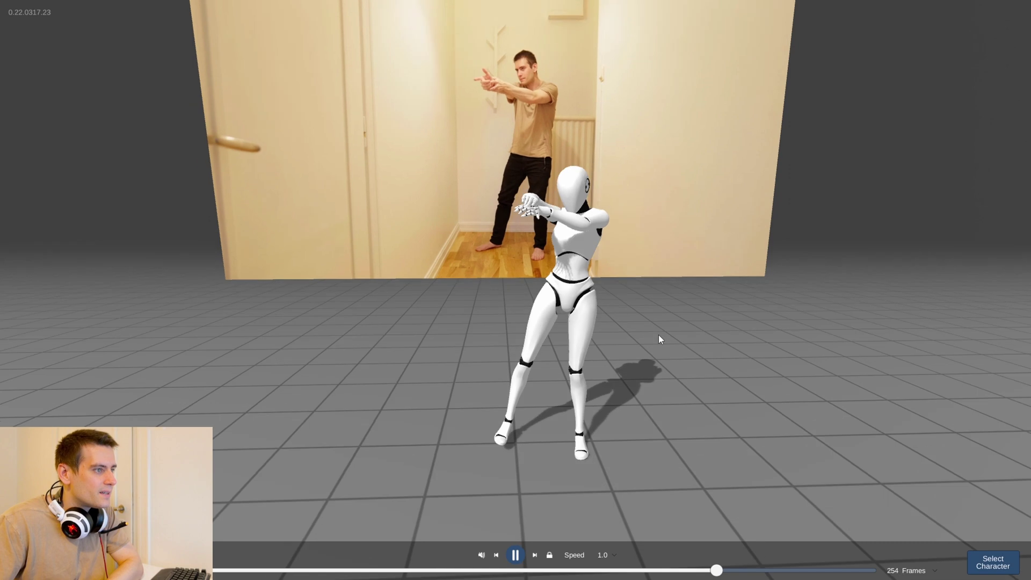
{"action": "scroll", "coordinate": [666, 338], "scroll_direction": "down", "scroll_amount": 3}
{"action": "mouse_move", "coordinate": [707, 311]}
{"action": "left_mouse_down"}
{"action": "mouse_move", "coordinate": [690, 322]}
{"action": "mouse_move", "coordinate": [704, 308]}
{"action": "left_mouse_up"}
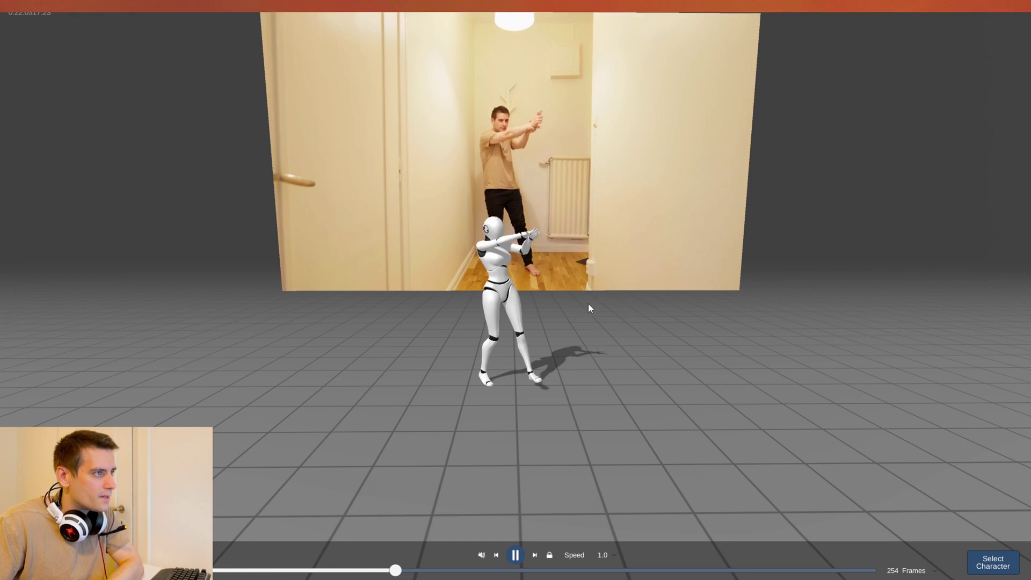
{"action": "scroll", "coordinate": [539, 246], "scroll_direction": "up", "scroll_amount": 2}
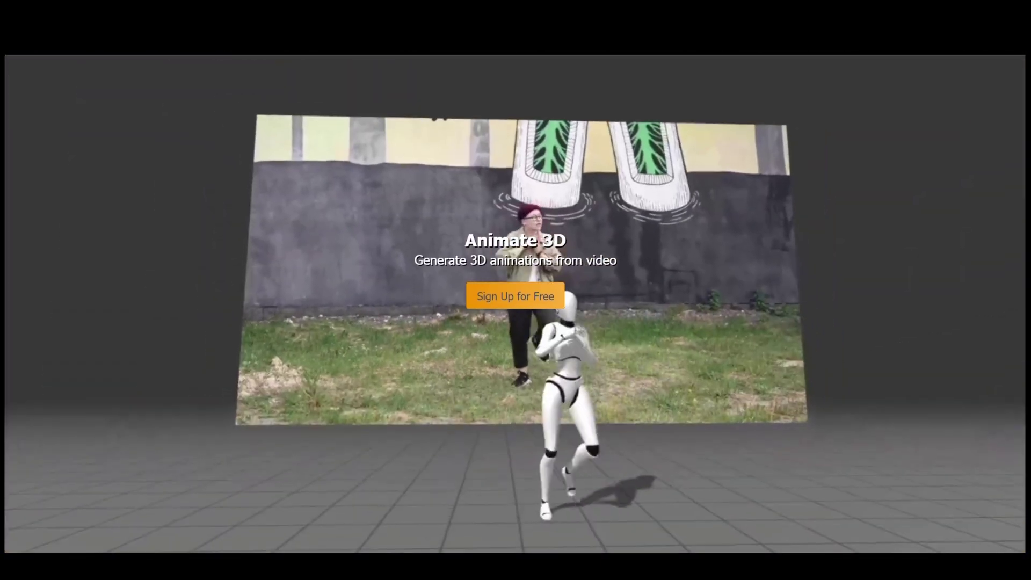
Step: Scroll the DeepMotion homepage through the Animate 3D and Virtual Reality Tracking sections
{"action": "scroll", "coordinate": [516, 304], "scroll_direction": "down", "scroll_amount": 2}
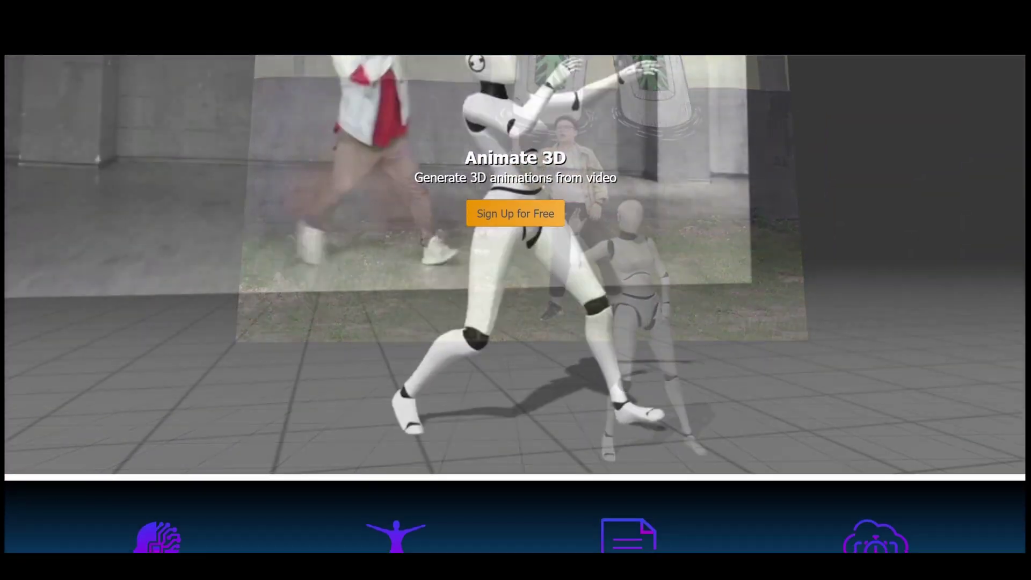
{"action": "scroll", "coordinate": [515, 304], "scroll_direction": "up", "scroll_amount": 3}
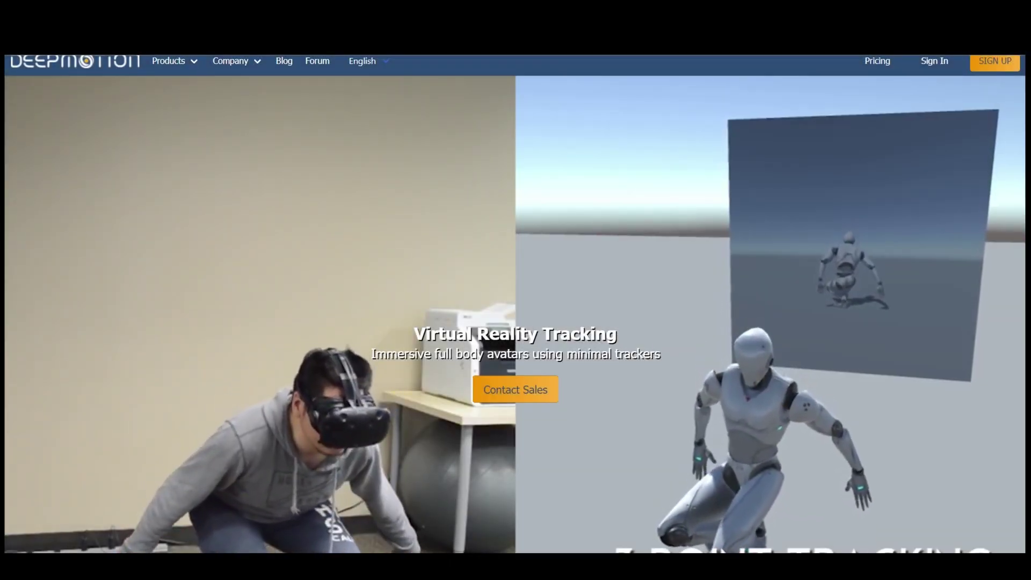
{"action": "scroll", "coordinate": [515, 304], "scroll_direction": "down", "scroll_amount": 2}
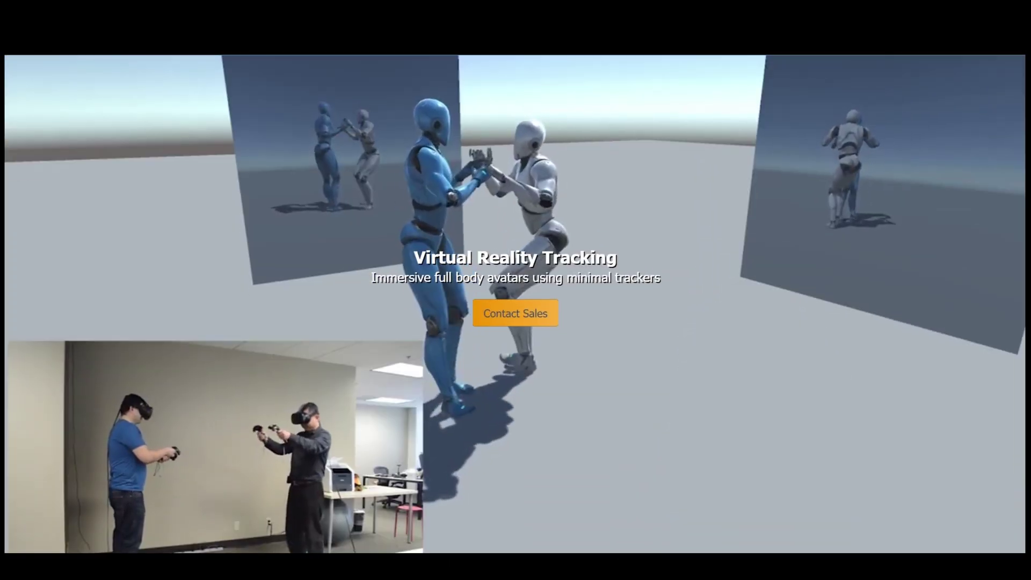